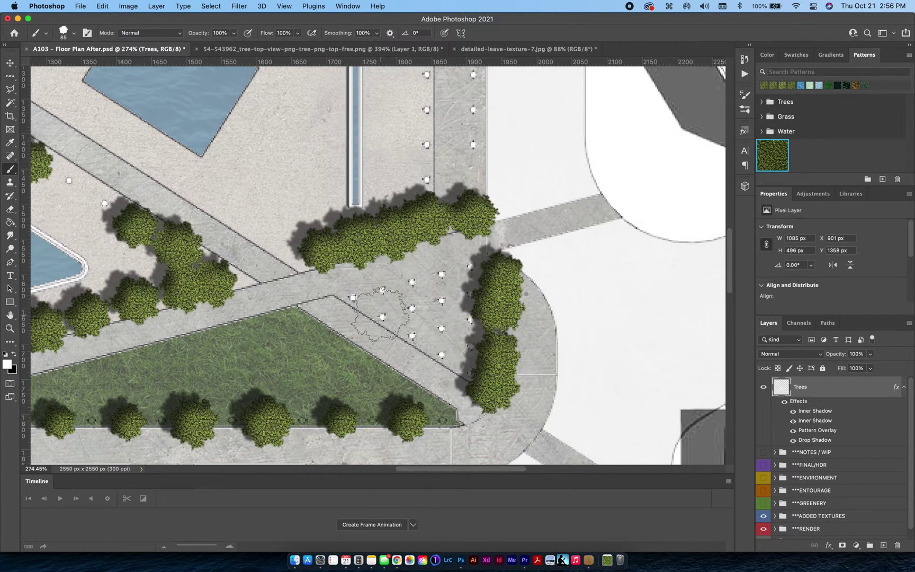
# Stamp a line of Tree brush stamps up the plaza edge, then bring up the leaf texture document.
pyautogui.scroll(5, 403, 323)
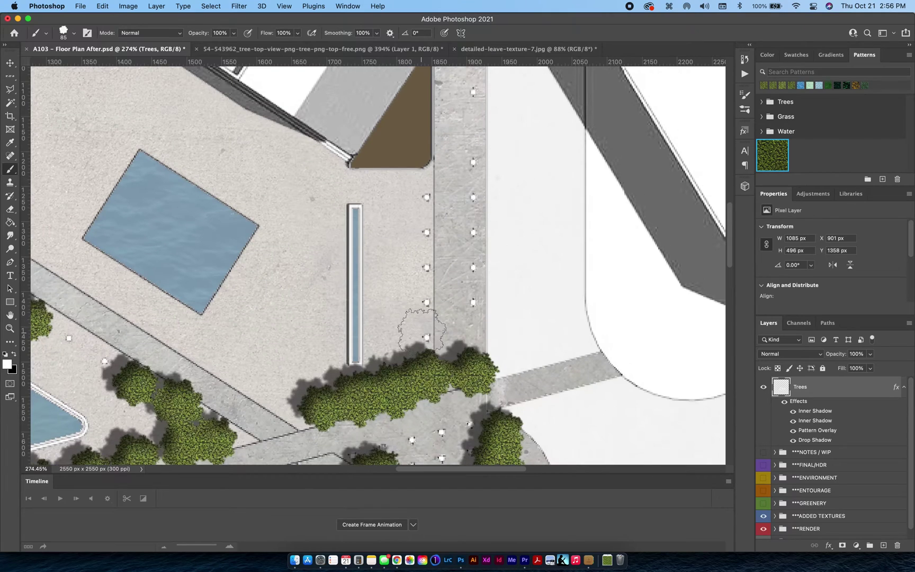
pyautogui.click(421, 328)
pyautogui.moveTo(427, 209); pyautogui.dragTo(424, 297)
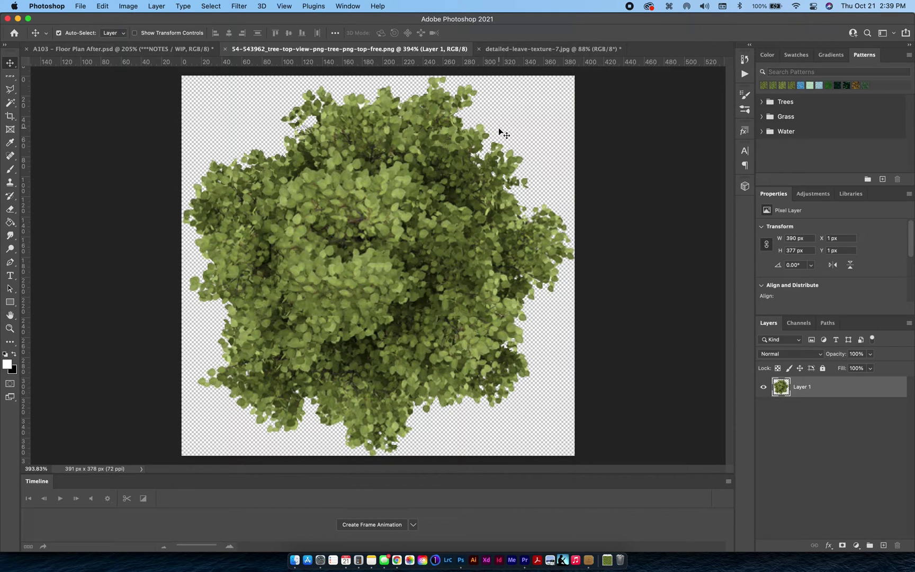
pyautogui.click(530, 49)
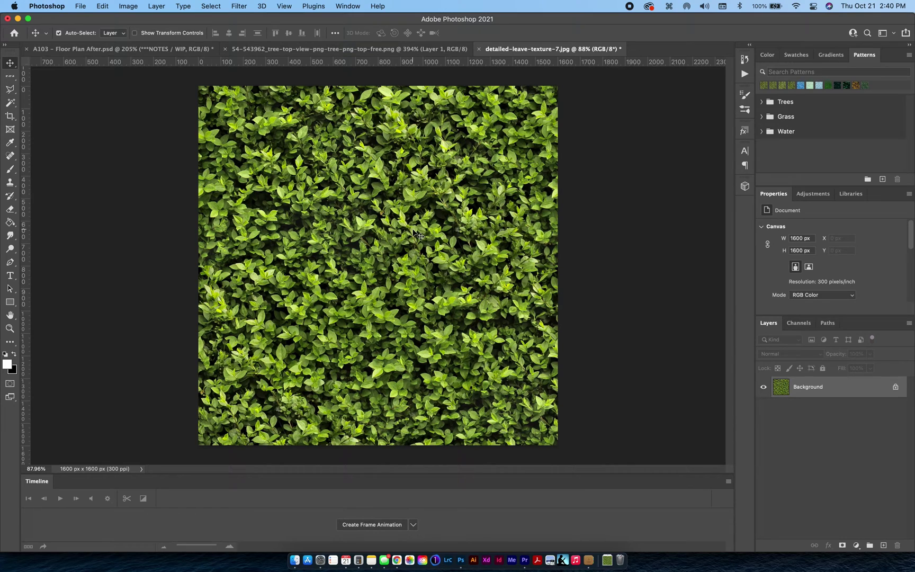
# Return to the top-view tree image and launch the Camera Raw filter on it.
pyautogui.hotkey('ctrl', 'shift', 'Tab')
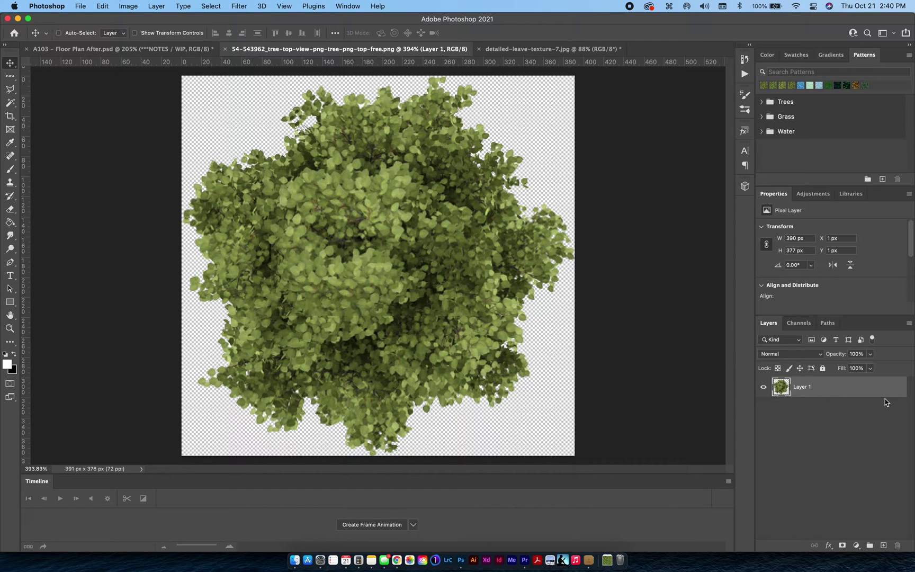
pyautogui.press('super+shift+a')
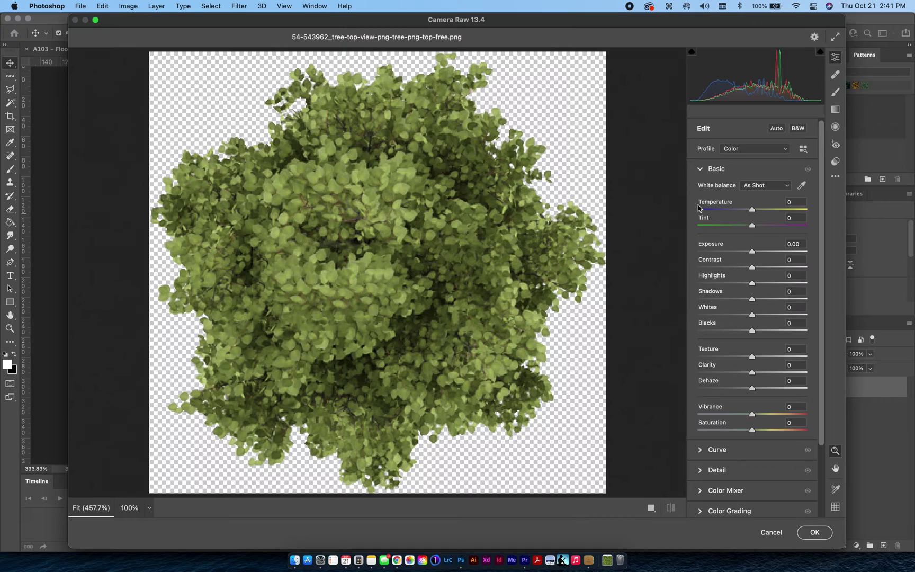
# Convert the tree to B&W, lower Exposure to -2.35, and apply the change.
pyautogui.click(798, 129)
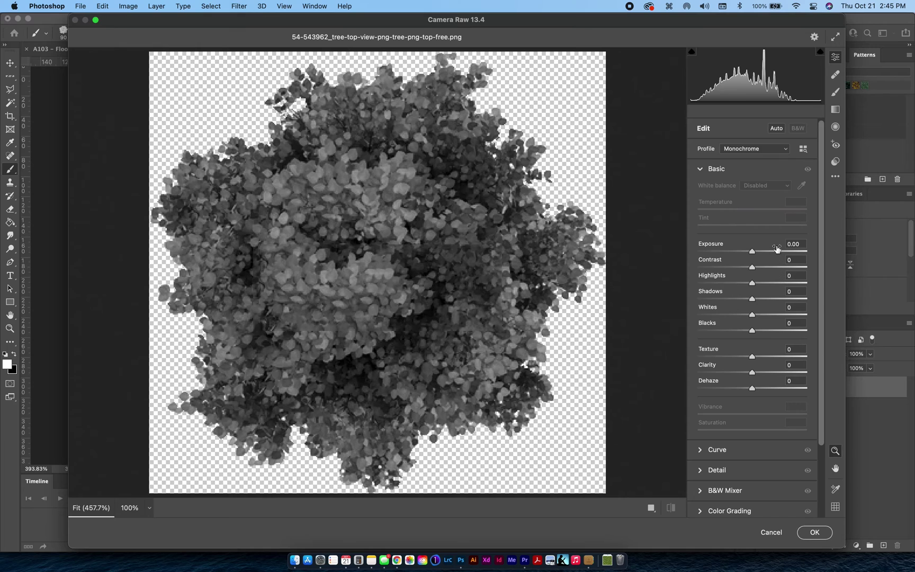
pyautogui.moveTo(752, 252); pyautogui.dragTo(727, 257)
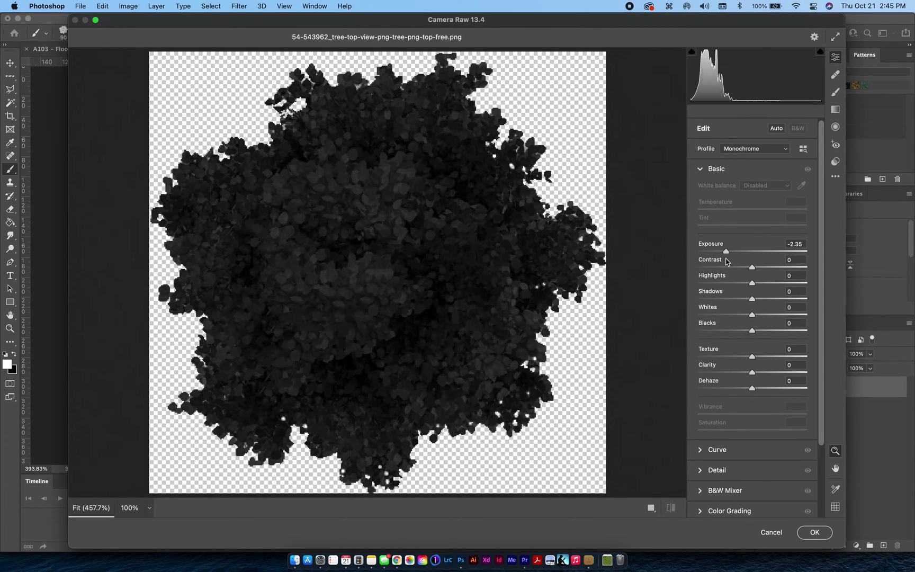
pyautogui.press('Return')
pyautogui.click(99, 7)
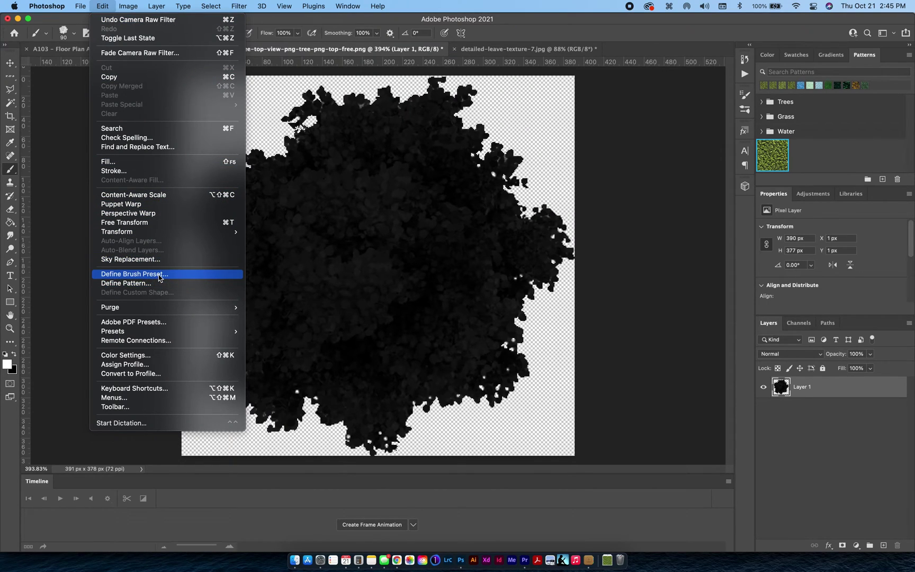
# Define the darkened tree as a new brush preset named Tree.
pyautogui.click(160, 278)
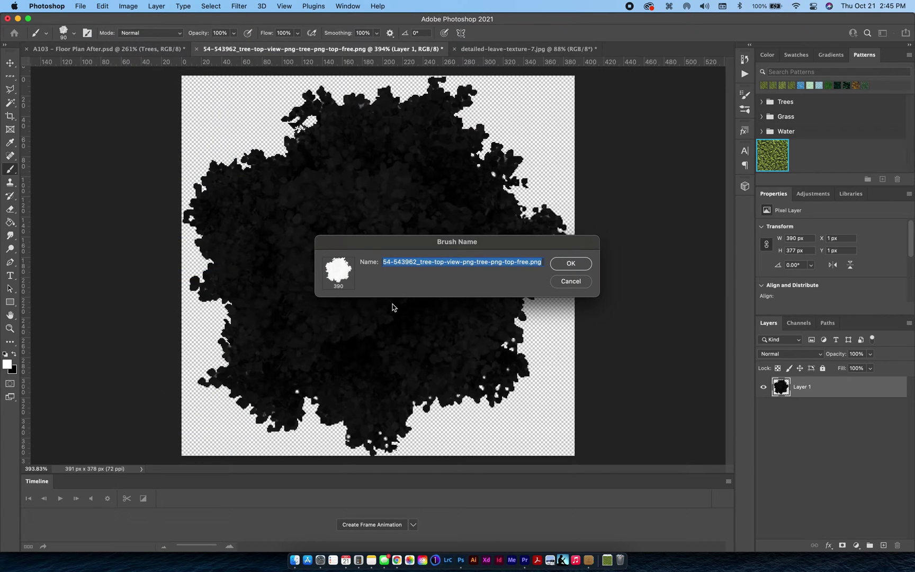
pyautogui.write('Tree')
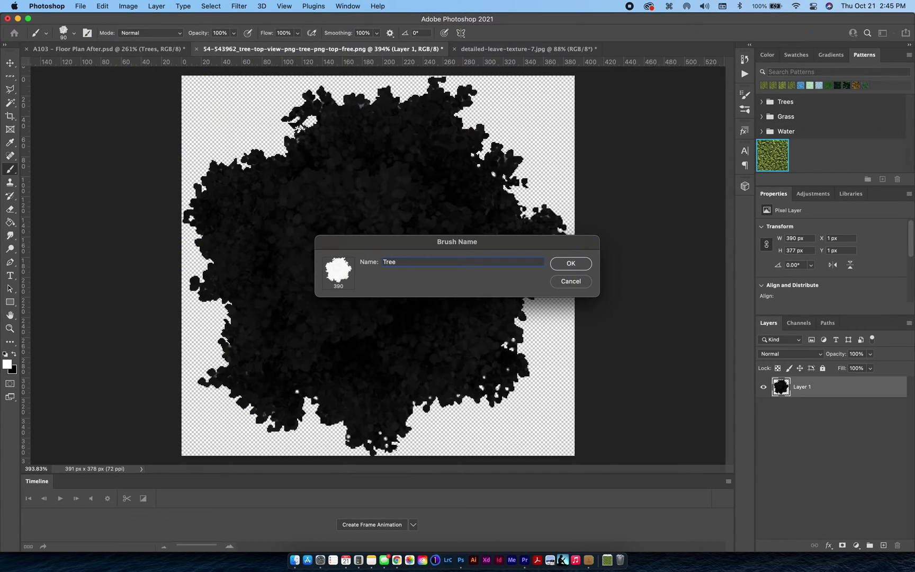
pyautogui.press('Return')
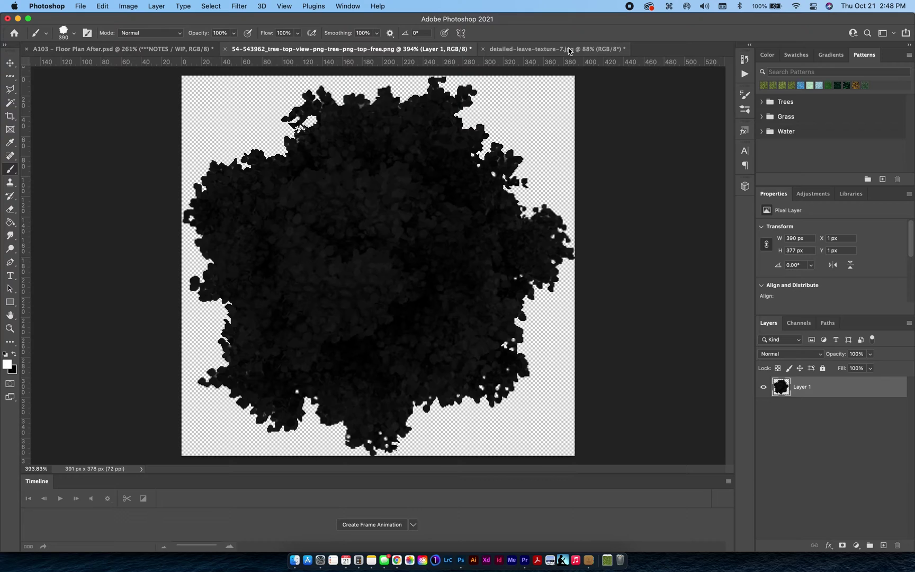
# Define the leaf texture document as a pattern named Leaves, then return to the A103 floor plan.
pyautogui.click(568, 51)
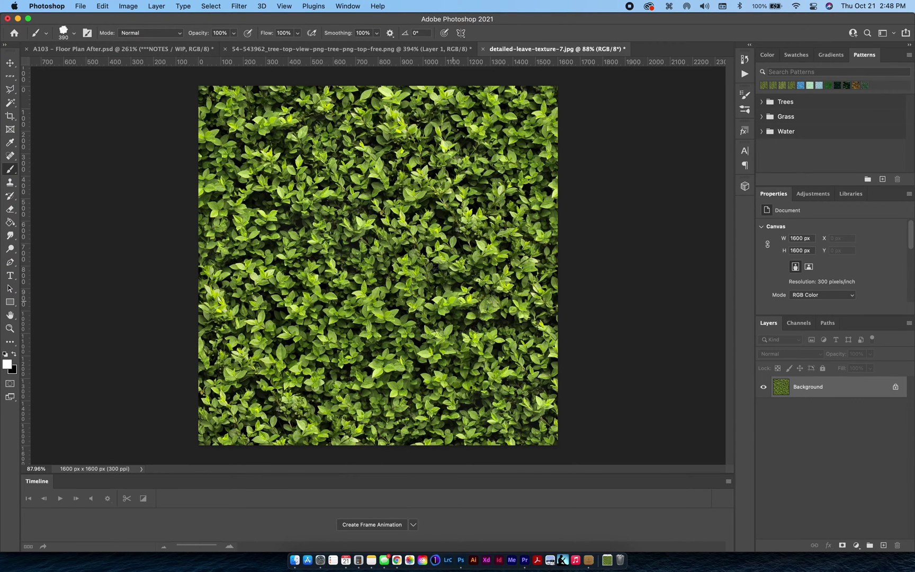
pyautogui.click(103, 6)
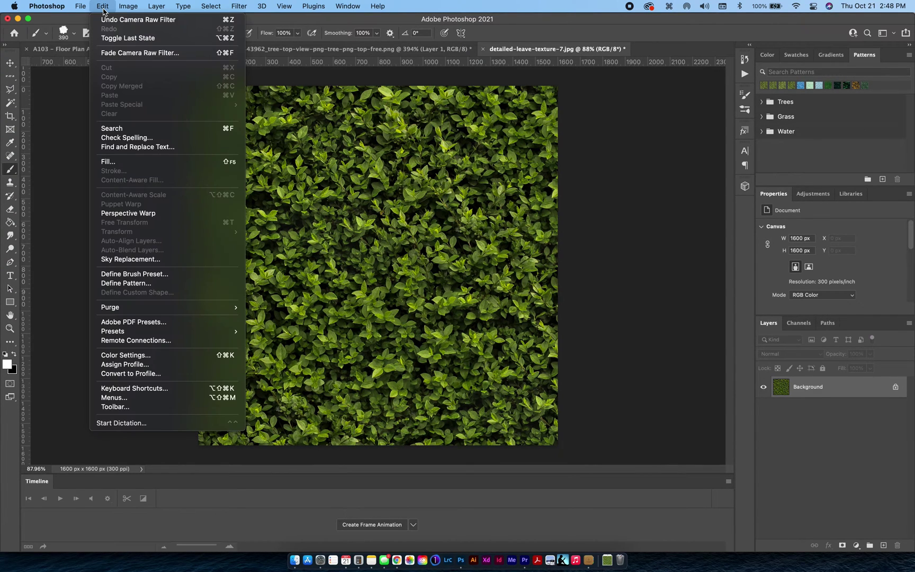
pyautogui.click(153, 286)
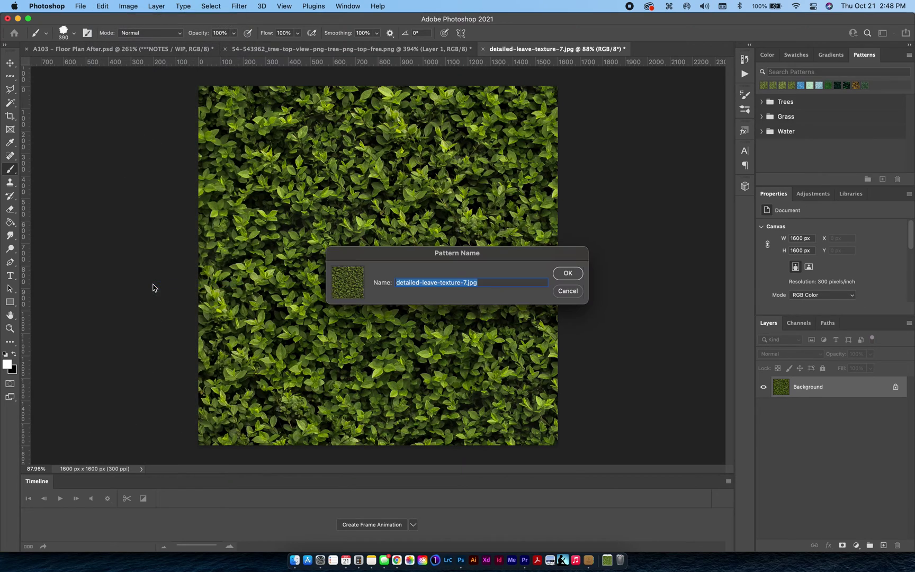
pyautogui.write('Leaves')
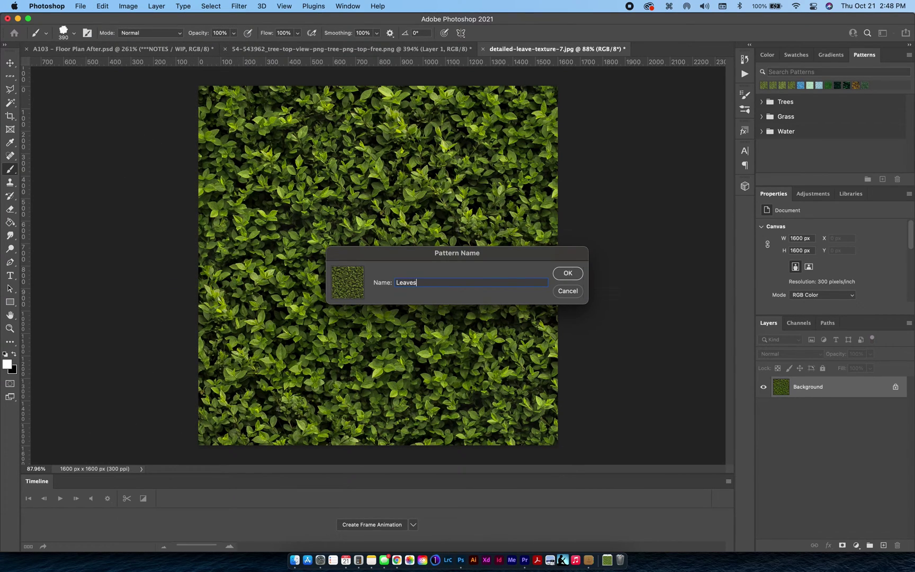
pyautogui.press('Return')
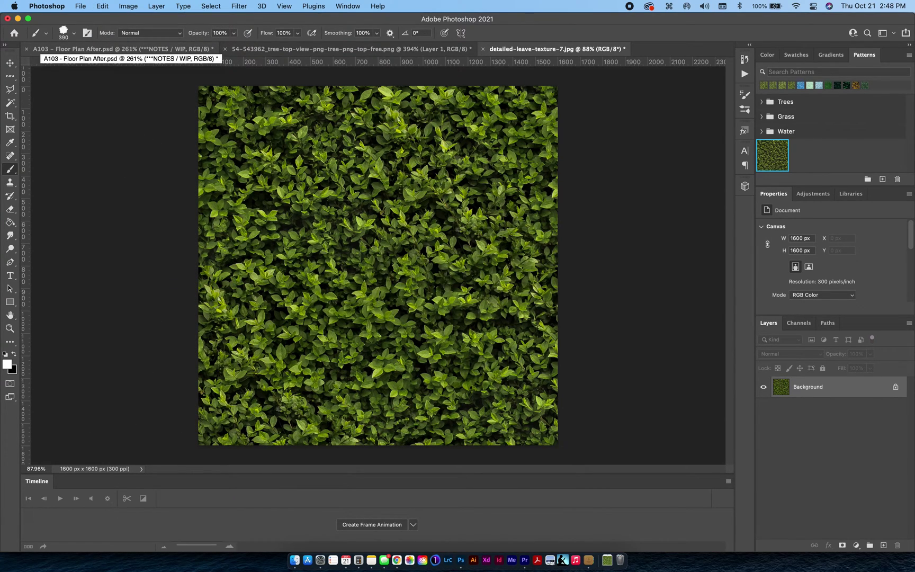
pyautogui.click(122, 49)
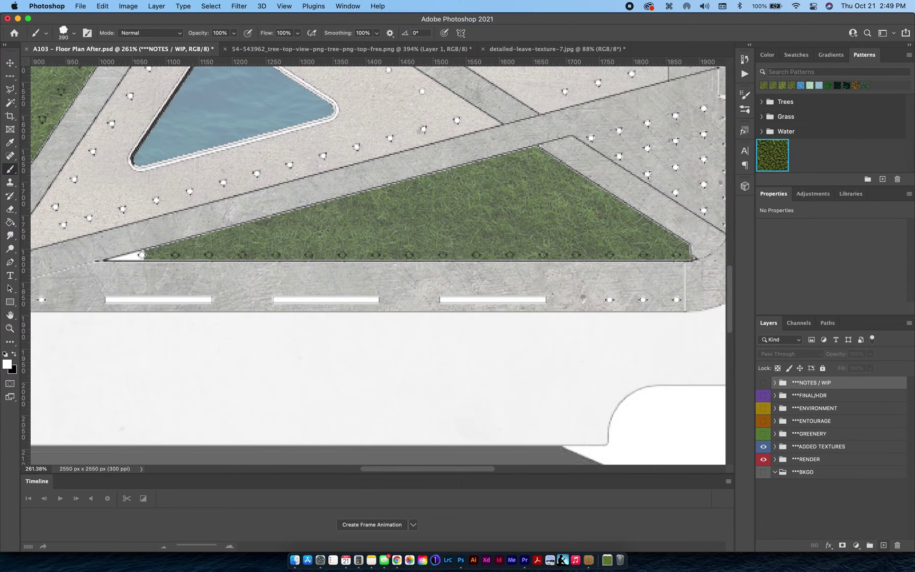
# Add a new empty layer named Trees to the floor plan.
pyautogui.click(883, 546)
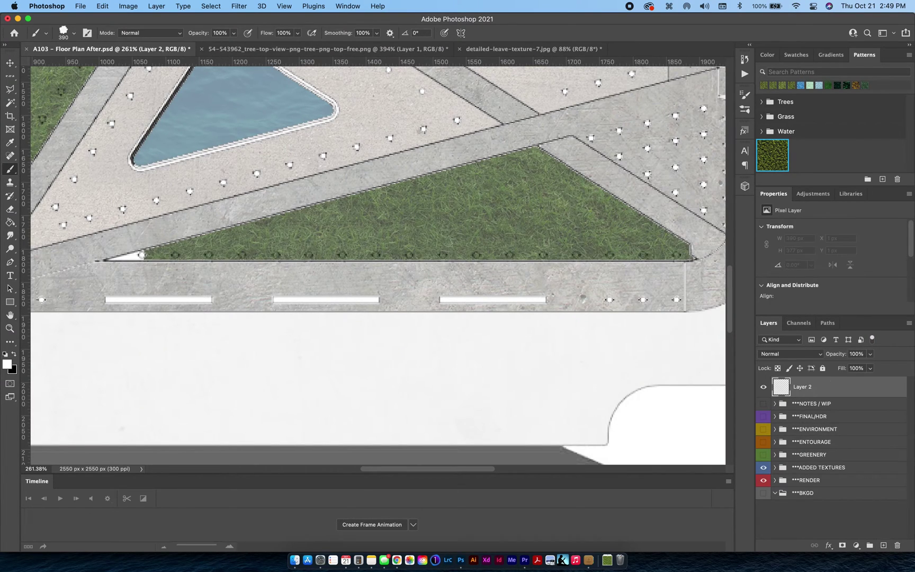
pyautogui.write('Tare')
pyautogui.press('Return')
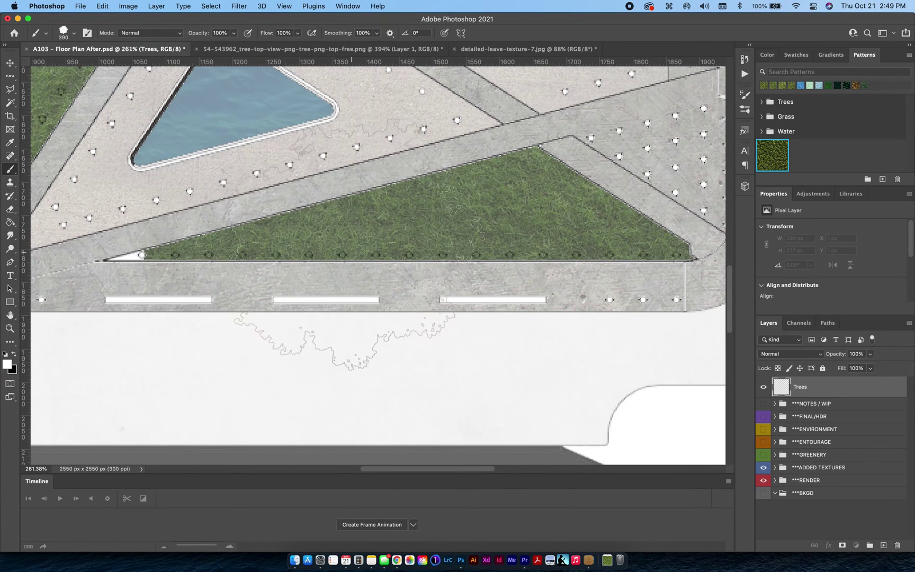
# Set the Tree brush size to 80 px.
pyautogui.scroll(-3, 341, 223)
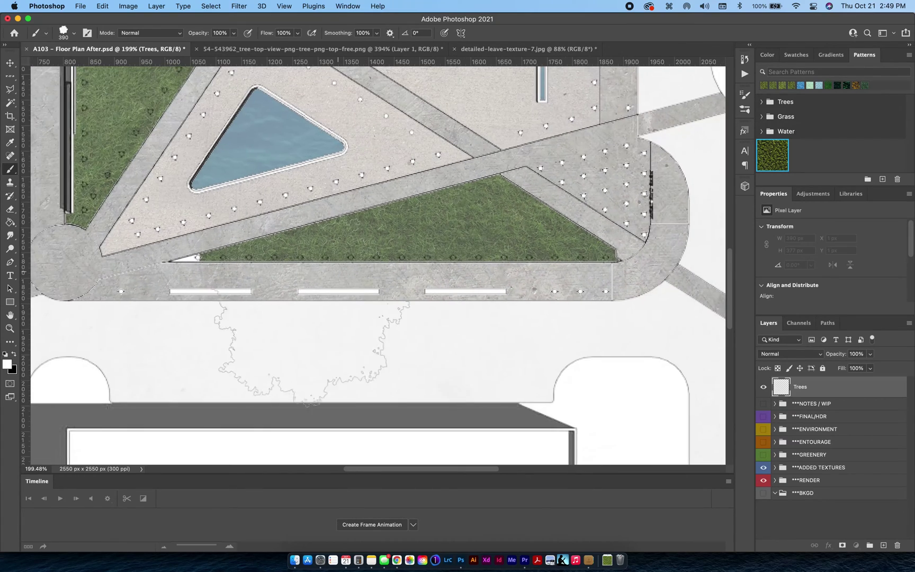
pyautogui.scroll(4, 381, 265)
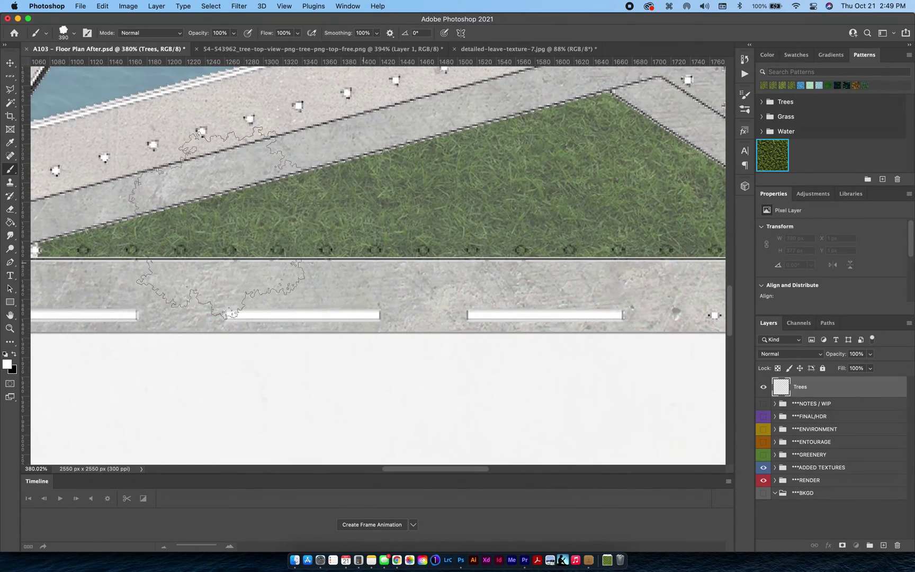
pyautogui.click(74, 32)
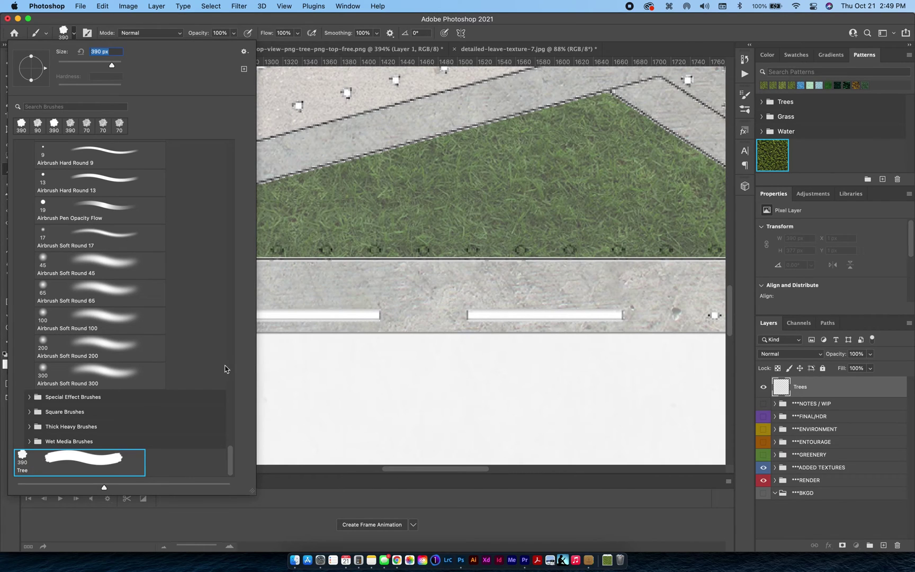
pyautogui.write('80')
pyautogui.press('Return')
# Stamp five trees along the grass strip's lower edge, then undo four to leave one at the left end.
pyautogui.hscroll(3, 265, 214)
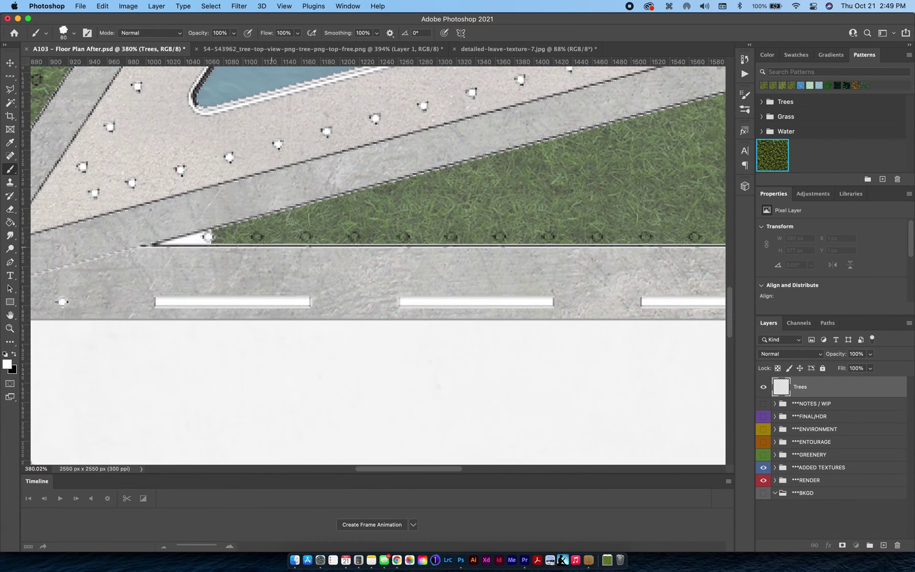
pyautogui.click(257, 237)
pyautogui.click(353, 237)
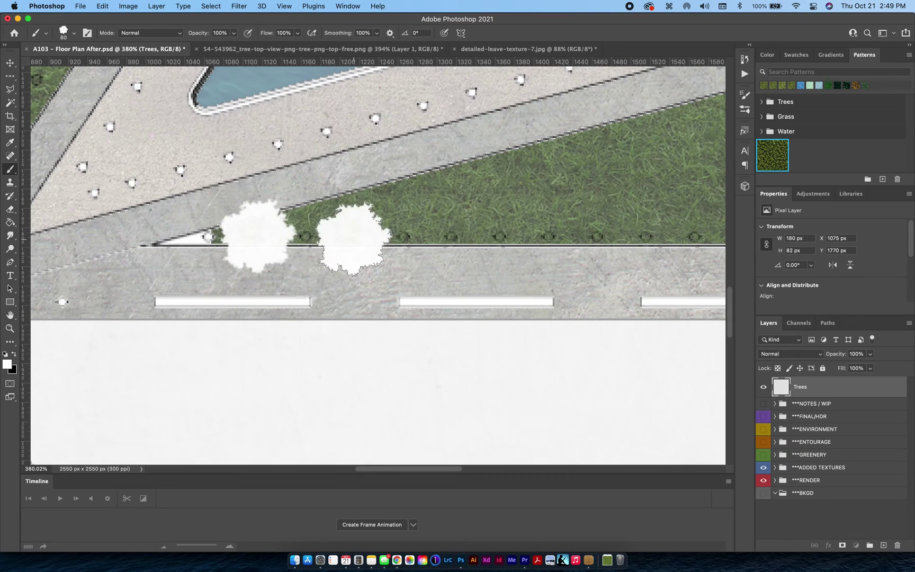
pyautogui.click(452, 238)
pyautogui.click(551, 237)
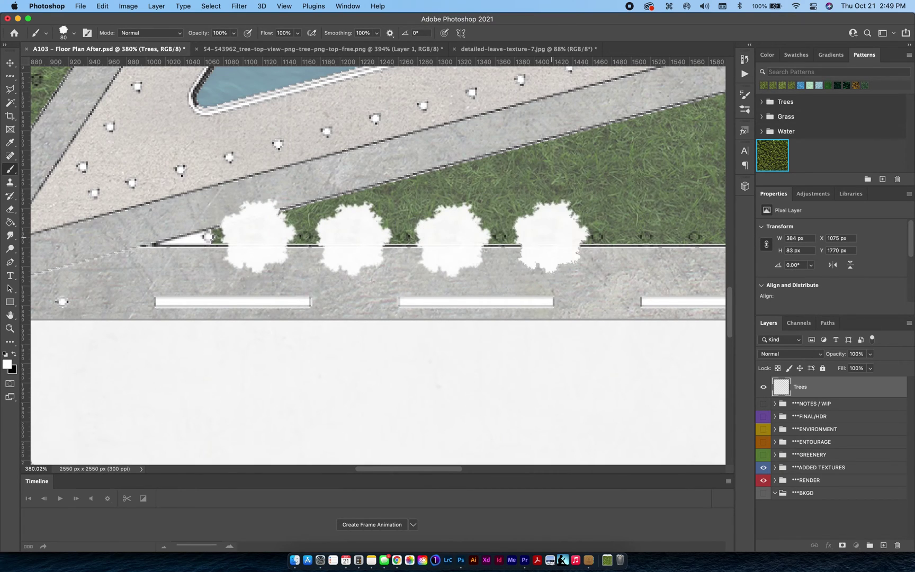
pyautogui.click(644, 237)
pyautogui.scroll(-3, 669, 255)
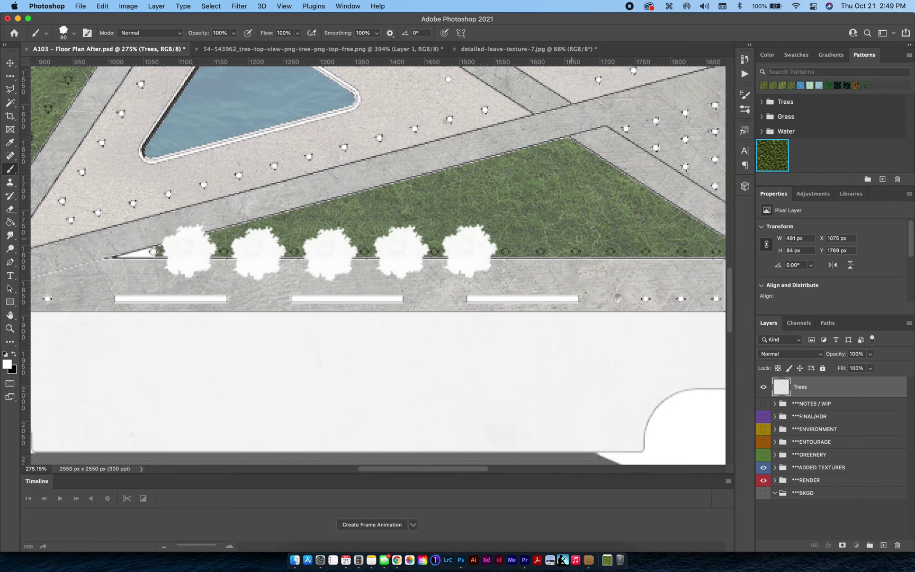
pyautogui.press('super+z')
pyautogui.press('super+z')
pyautogui.press('super+z')
pyautogui.press('super+z')
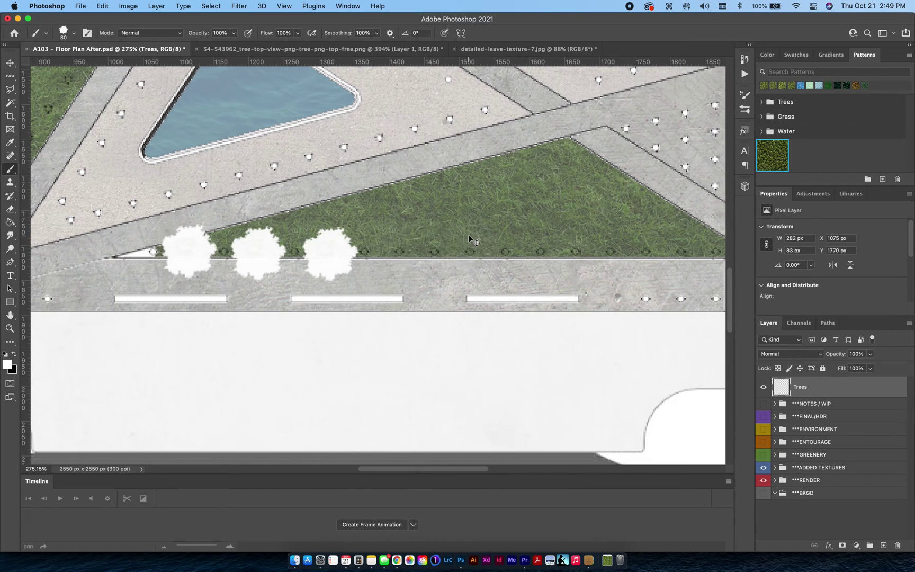
pyautogui.click(745, 94)
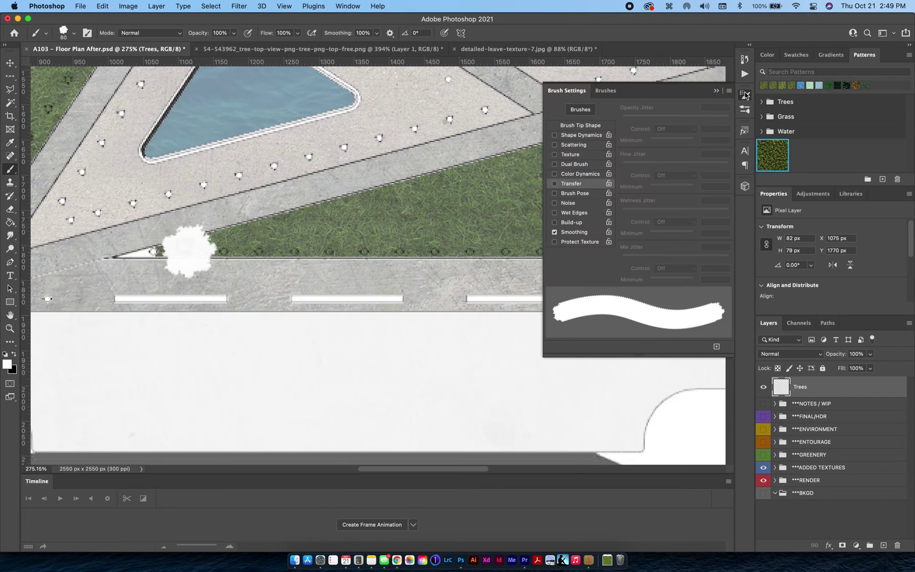
# Widen the Tree brush spacing and enable Shape Dynamics with angle jitter and 40% size jitter.
pyautogui.click(585, 126)
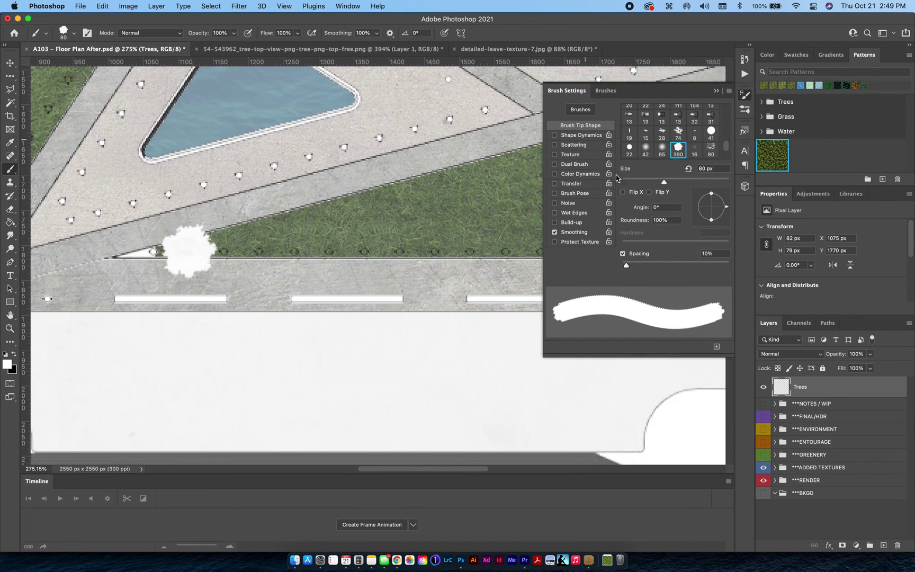
pyautogui.moveTo(627, 267); pyautogui.dragTo(675, 266)
pyautogui.click(568, 136)
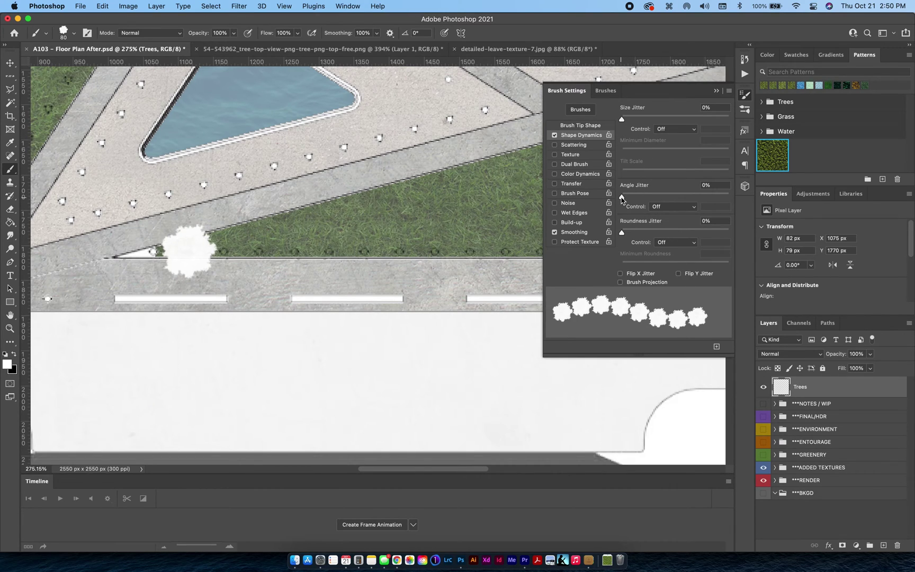
pyautogui.moveTo(623, 200); pyautogui.dragTo(677, 206)
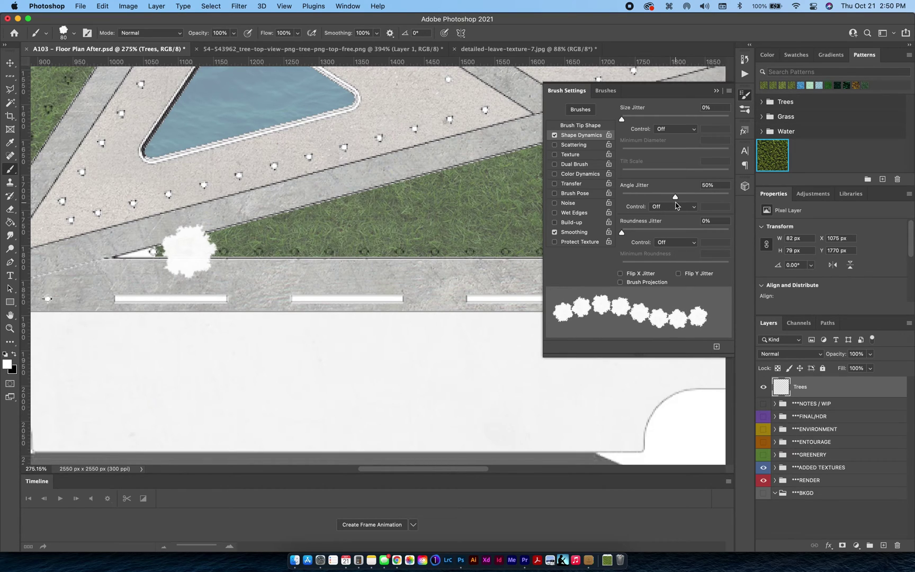
pyautogui.moveTo(623, 123); pyautogui.dragTo(665, 122)
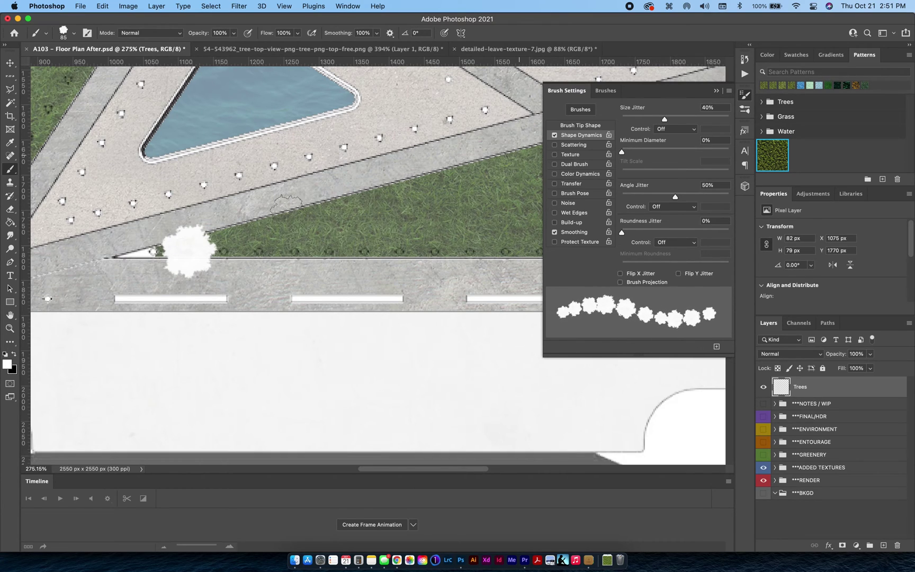
# Stamp a row of varied white trees along the lawn's lower edge.
pyautogui.click(259, 252)
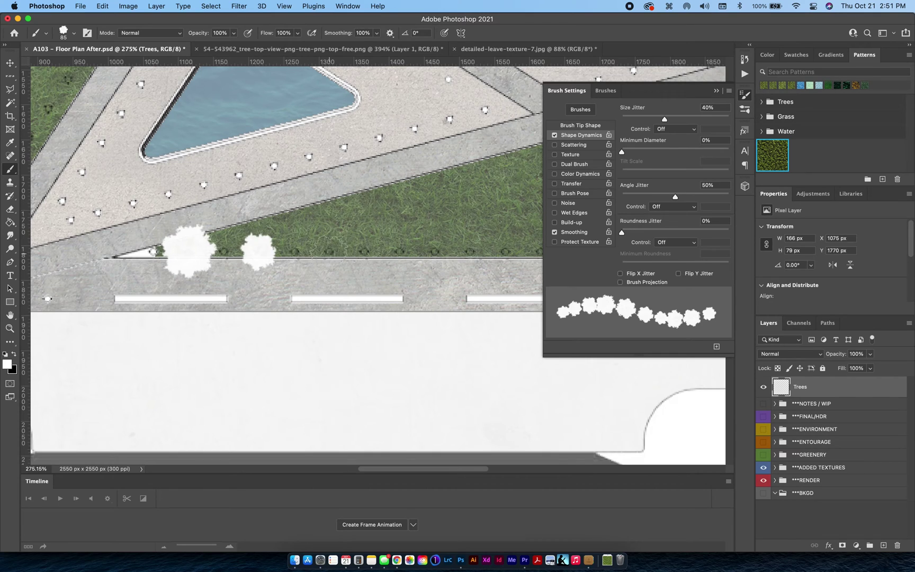
pyautogui.click(330, 252)
pyautogui.click(401, 252)
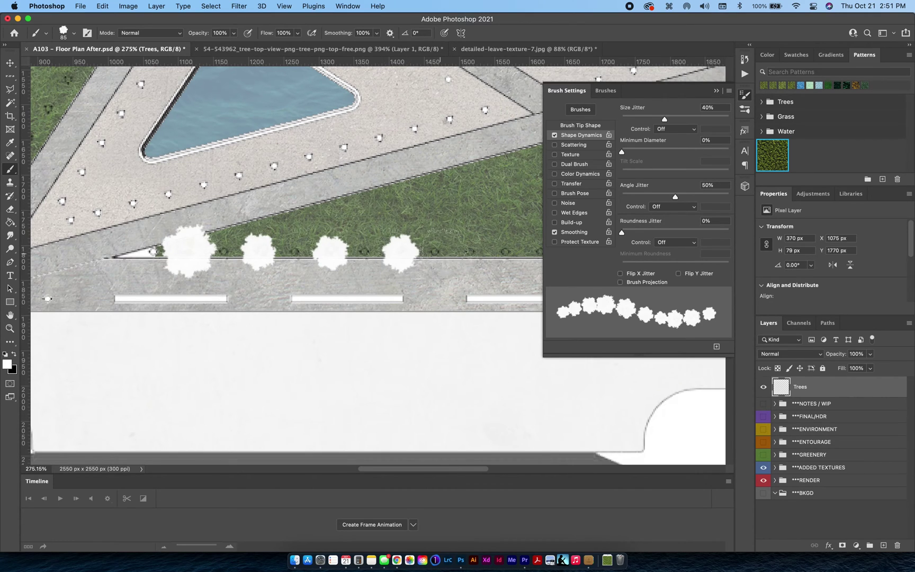
pyautogui.click(468, 253)
pyautogui.hscroll(3, 506, 248)
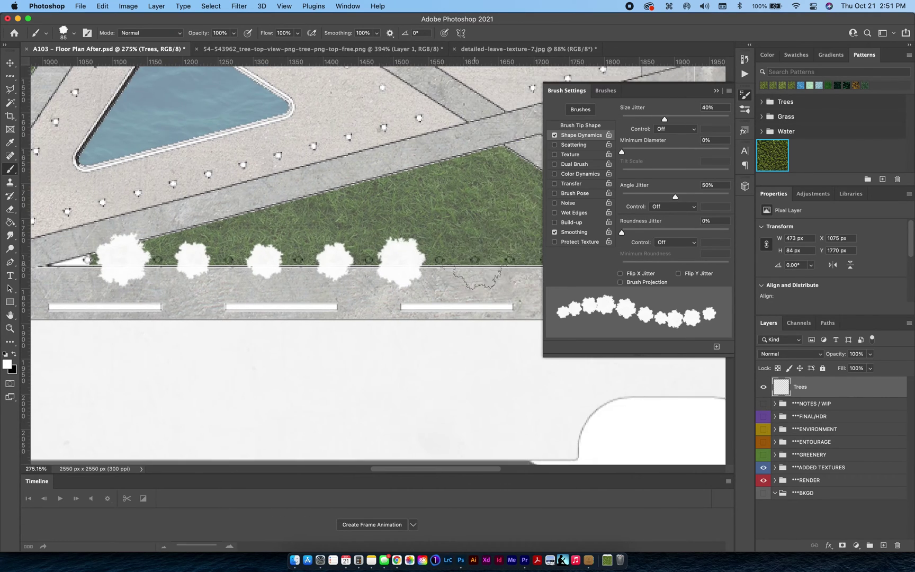
pyautogui.click(473, 259)
pyautogui.hscroll(5, 405, 296)
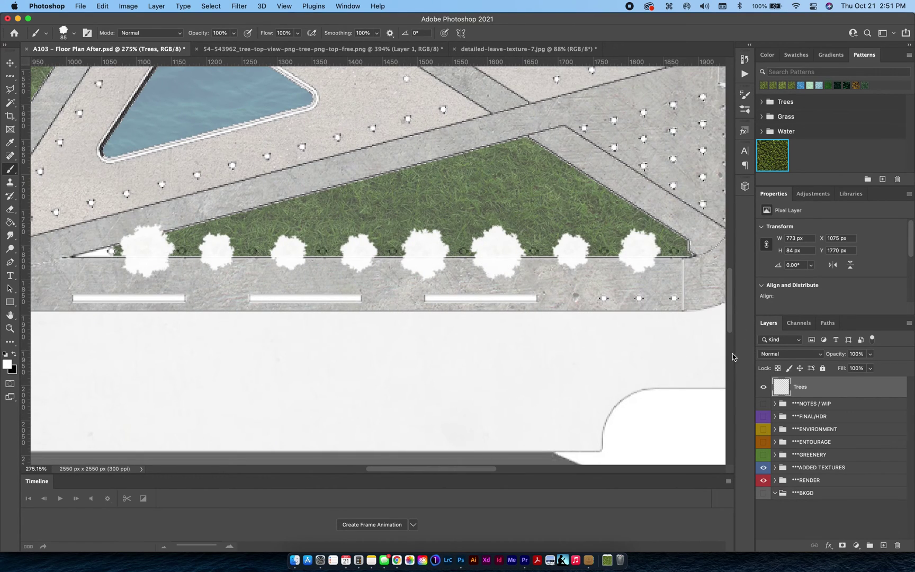
# Give the Trees layer a Pattern Overlay using the Leaves leaf pattern.
pyautogui.doubleClick(844, 398)
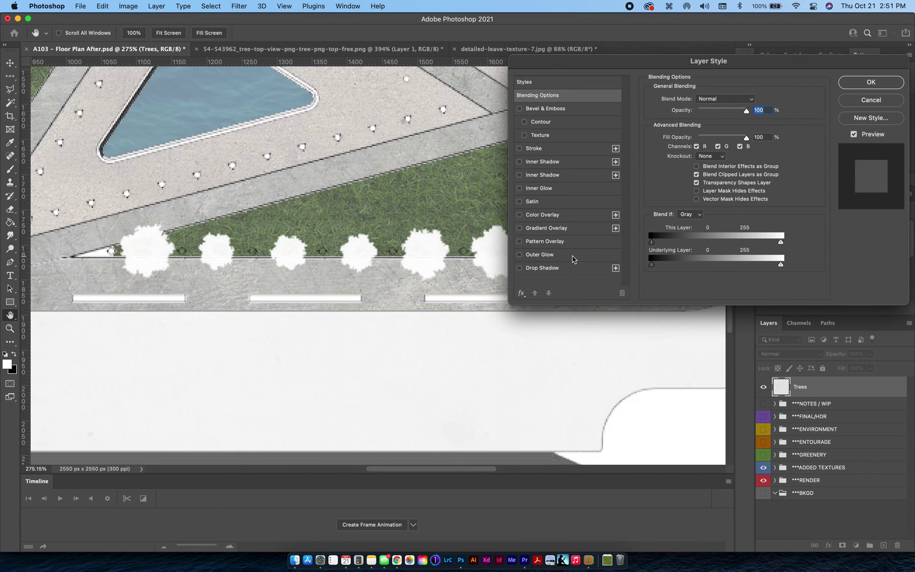
pyautogui.click(545, 242)
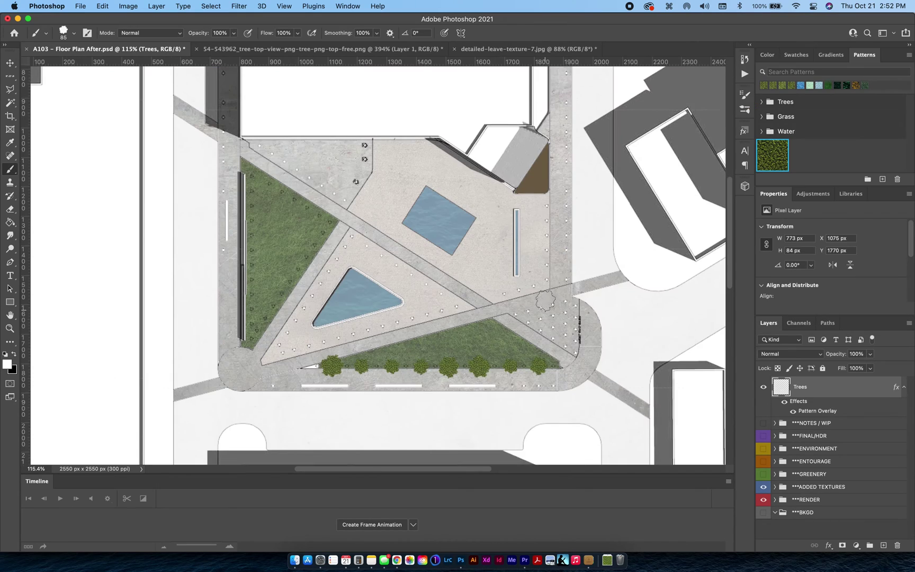
pyautogui.scroll(-4, 546, 300)
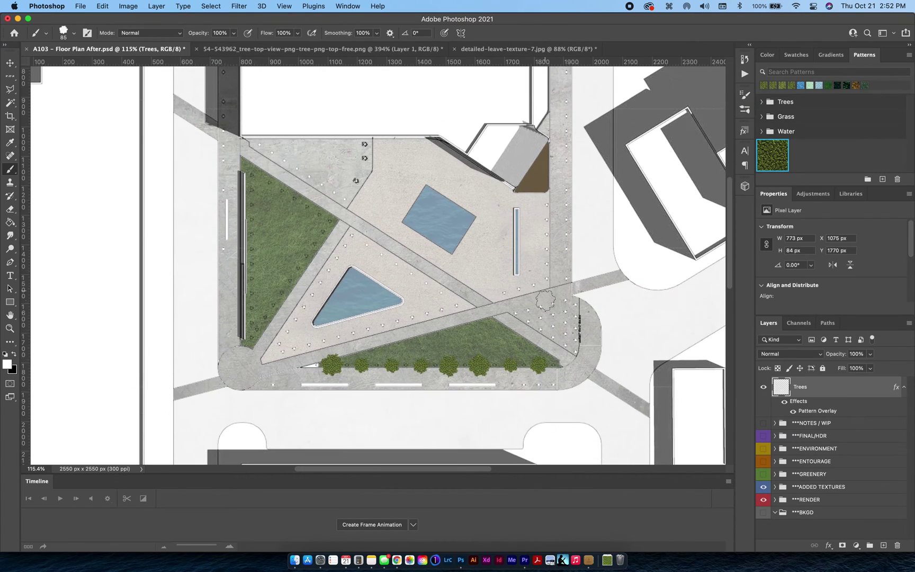
pyautogui.scroll(5, 504, 337)
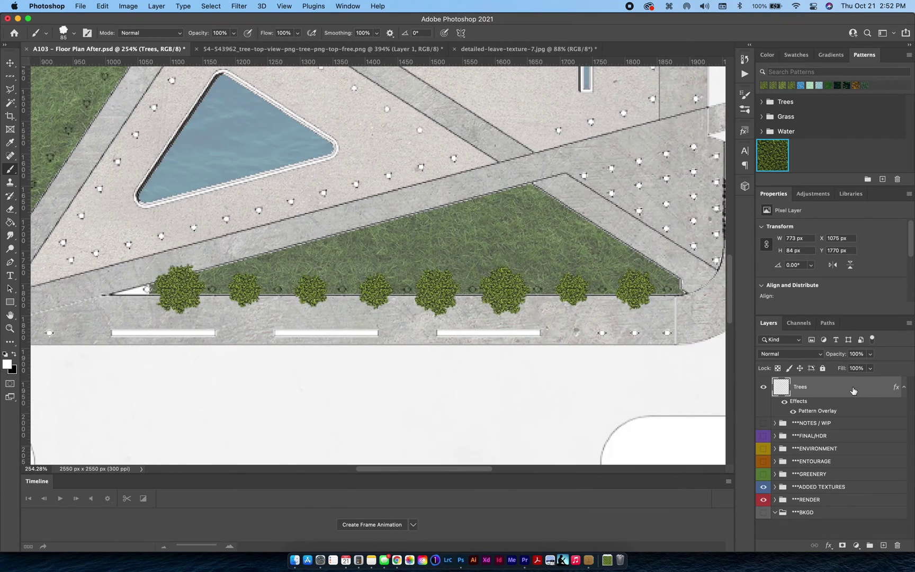
pyautogui.doubleClick(853, 390)
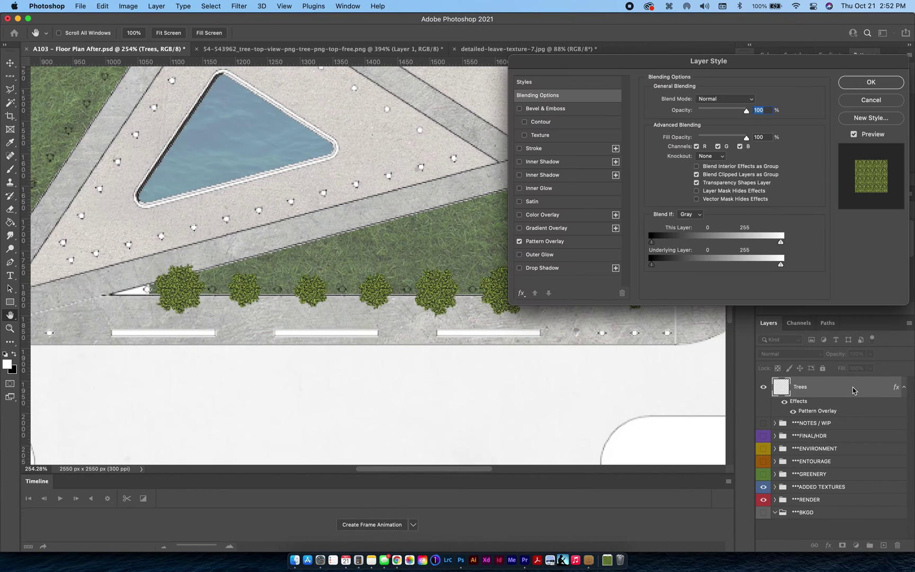
# Enable a Drop Shadow on the Trees layer style and apply it.
pyautogui.click(558, 270)
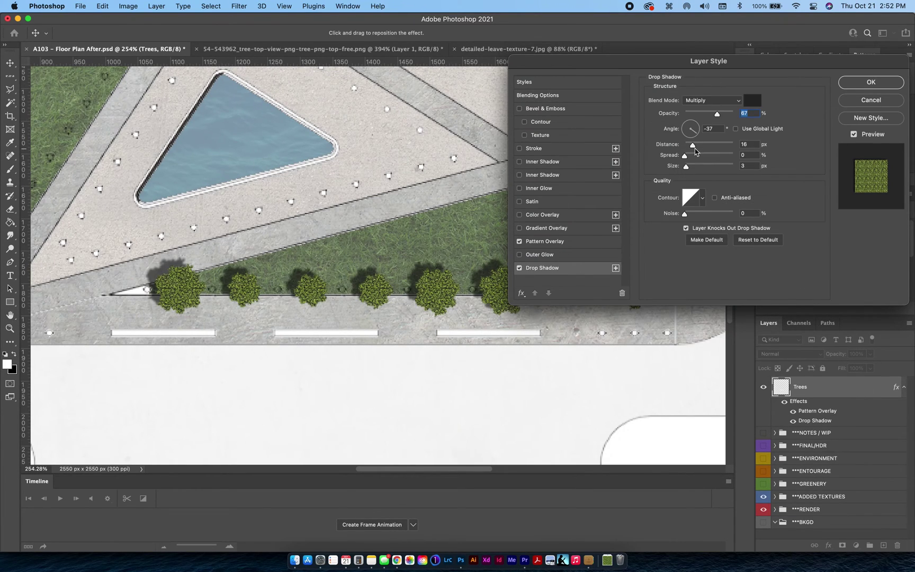
pyautogui.click(872, 82)
pyautogui.scroll(-3, 295, 94)
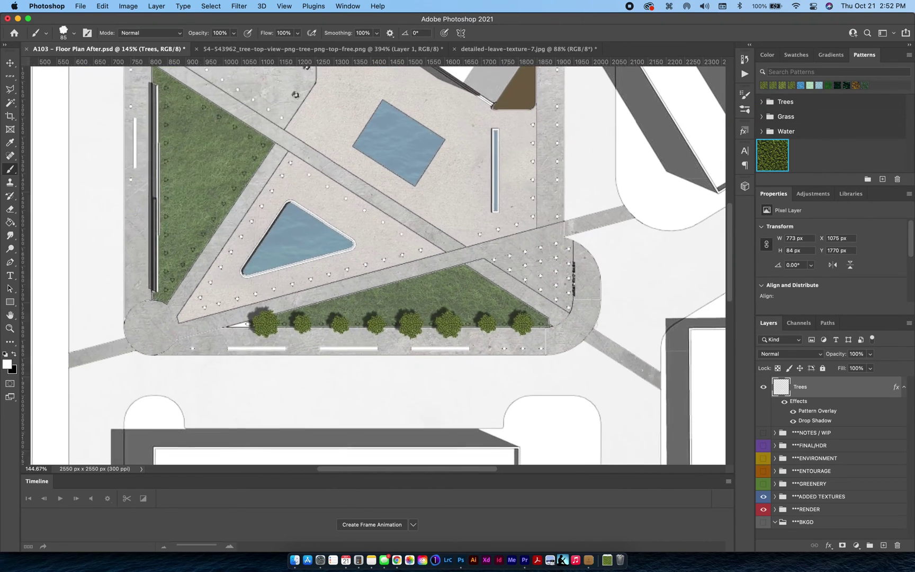
pyautogui.scroll(-1, 295, 95)
pyautogui.scroll(-2, 596, 361)
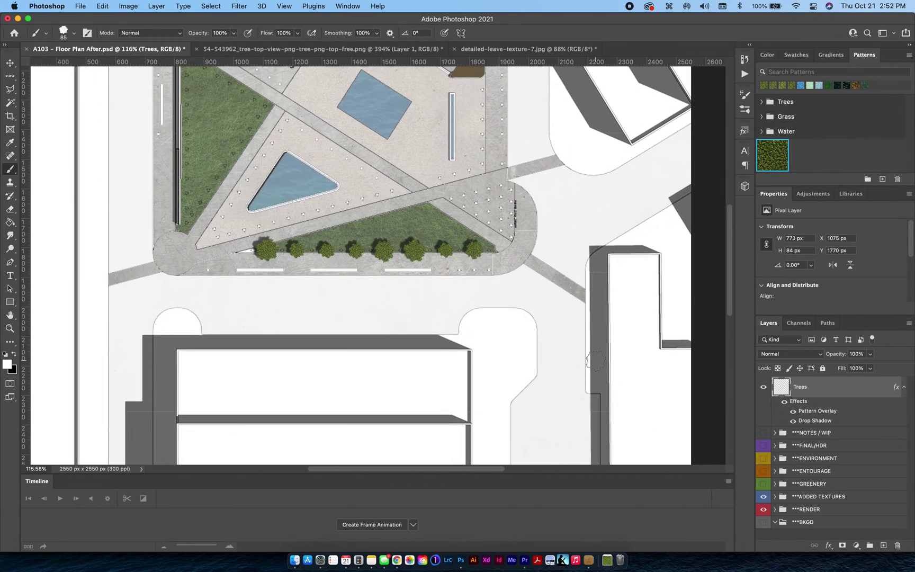
pyautogui.scroll(3, 492, 309)
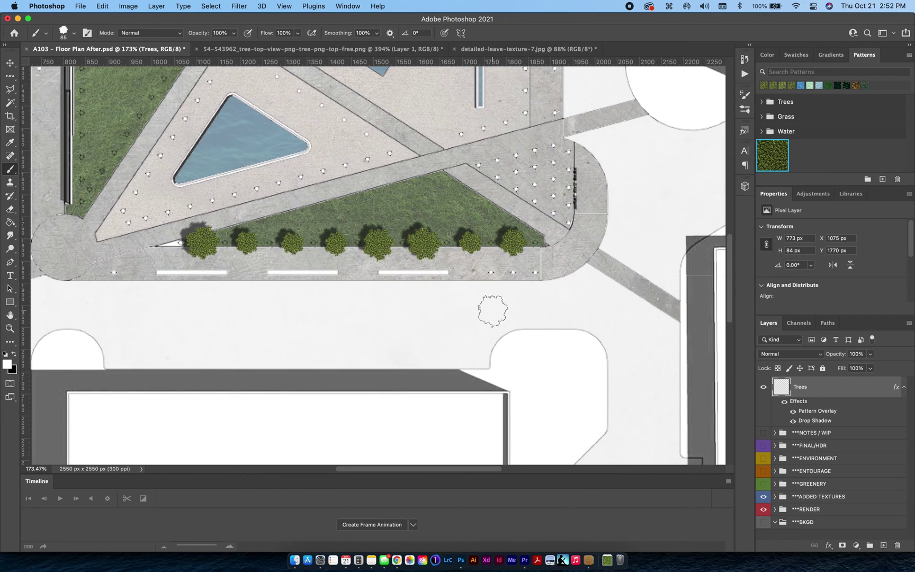
# Push the trees' drop shadow further out to 18 px distance at 67%, -35°.
pyautogui.doubleClick(814, 421)
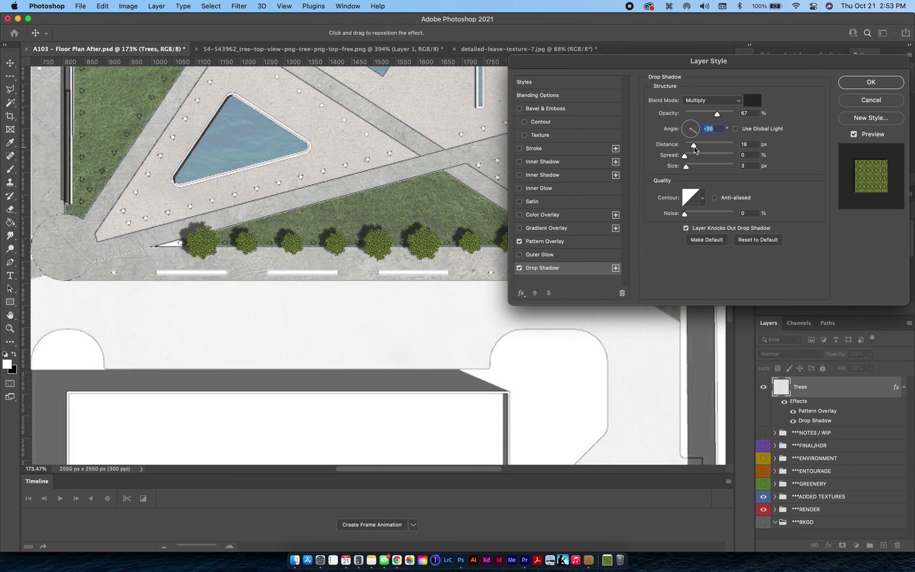
pyautogui.moveTo(695, 149)
pyautogui.mouseDown()
pyautogui.moveTo(711, 148)
pyautogui.moveTo(693, 148)
pyautogui.mouseUp()
pyautogui.click(547, 162)
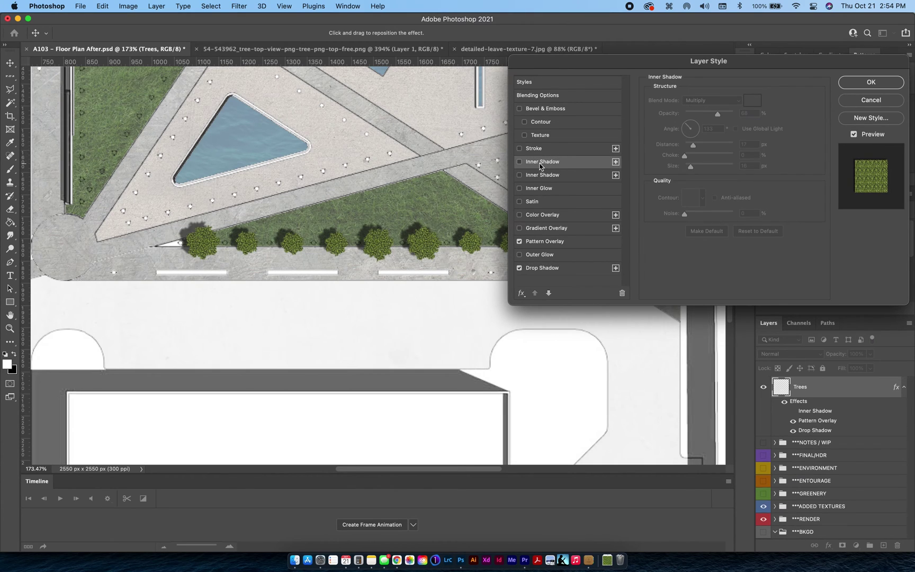
# Add a black Multiply inner shadow to the trees at about 65% opacity, then enable the second inner shadow.
pyautogui.click(540, 167)
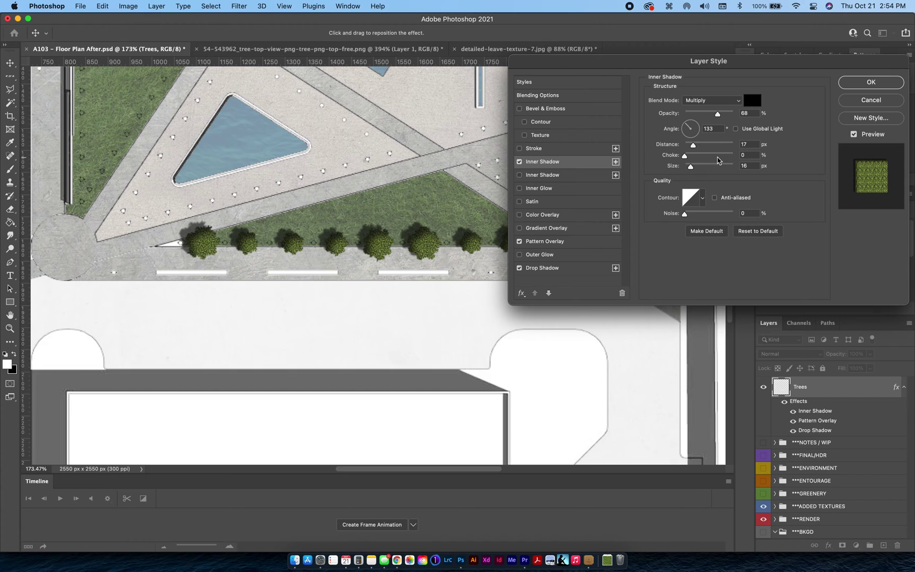
pyautogui.moveTo(717, 115); pyautogui.dragTo(716, 117)
pyautogui.click(550, 175)
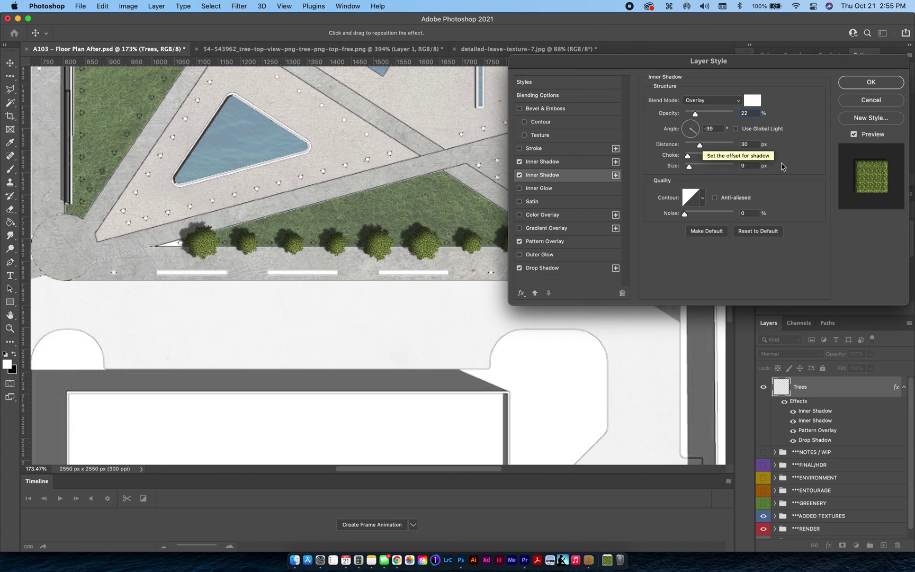
# Strengthen the white Overlay inner shadow's opacity to about 42%.
pyautogui.moveTo(695, 114)
pyautogui.mouseDown()
pyautogui.moveTo(705, 114)
pyautogui.moveTo(694, 115)
pyautogui.mouseUp()
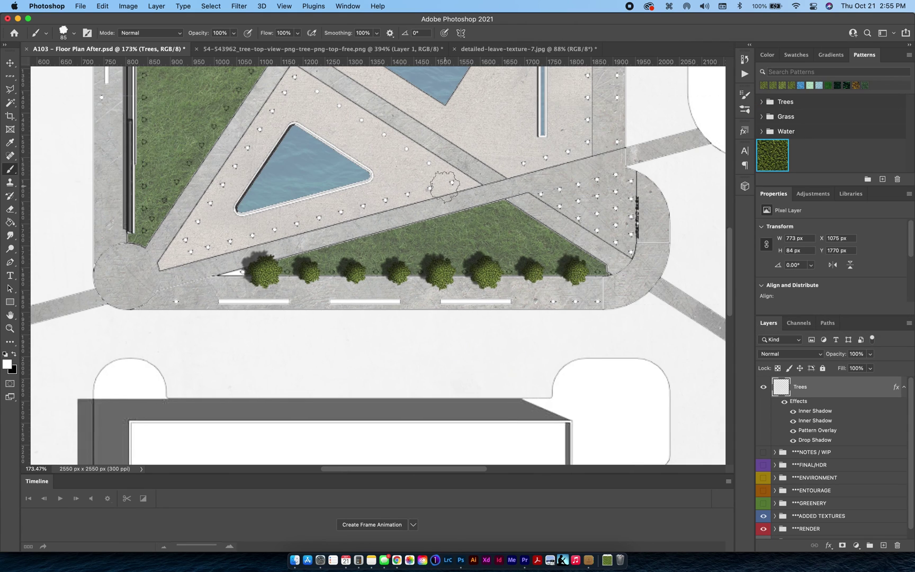
# Stamp three trees beside the triangular pond's right corner.
pyautogui.click(450, 182)
pyautogui.click(430, 161)
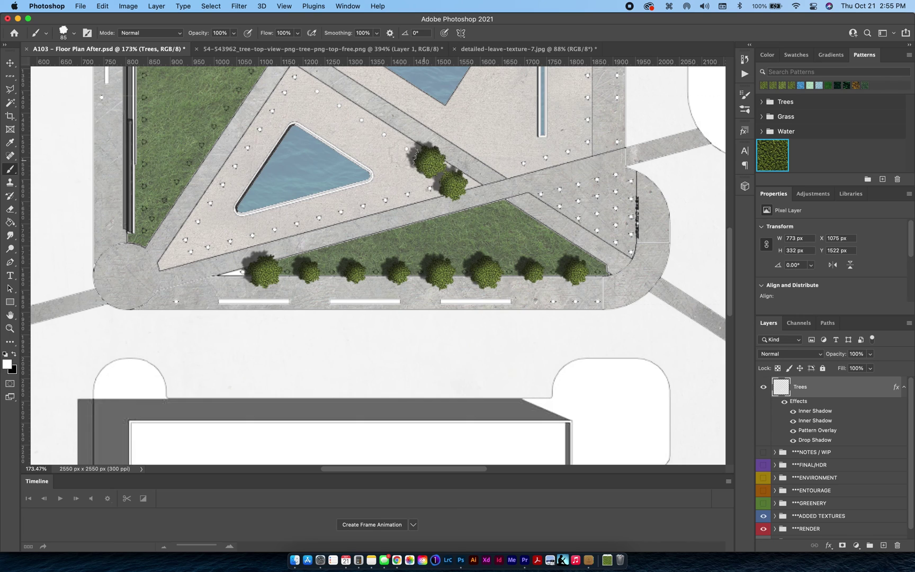
pyautogui.click(403, 148)
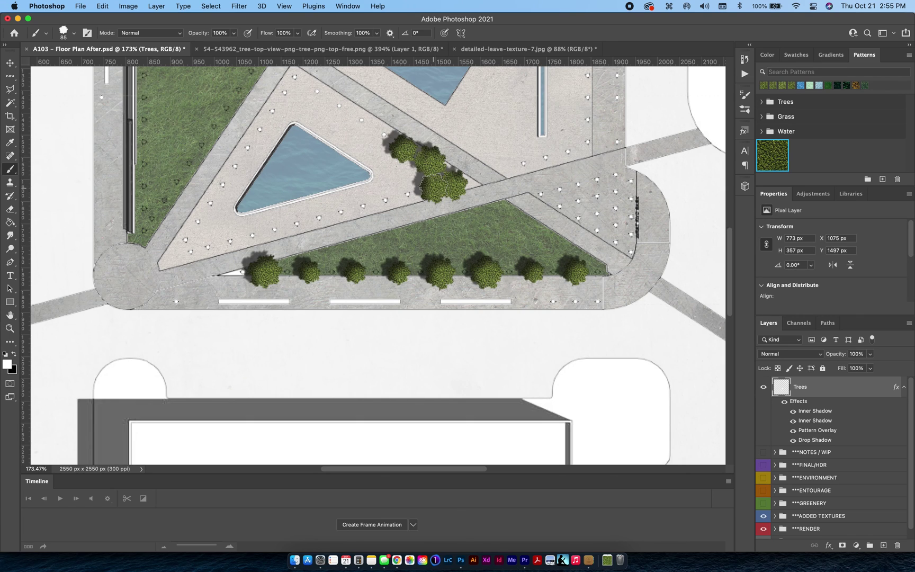
# Stamp a straight row of trees below the pond and a diagonal row up the left path.
pyautogui.keyDown('shift'); pyautogui.click(188, 257); pyautogui.keyUp('shift')
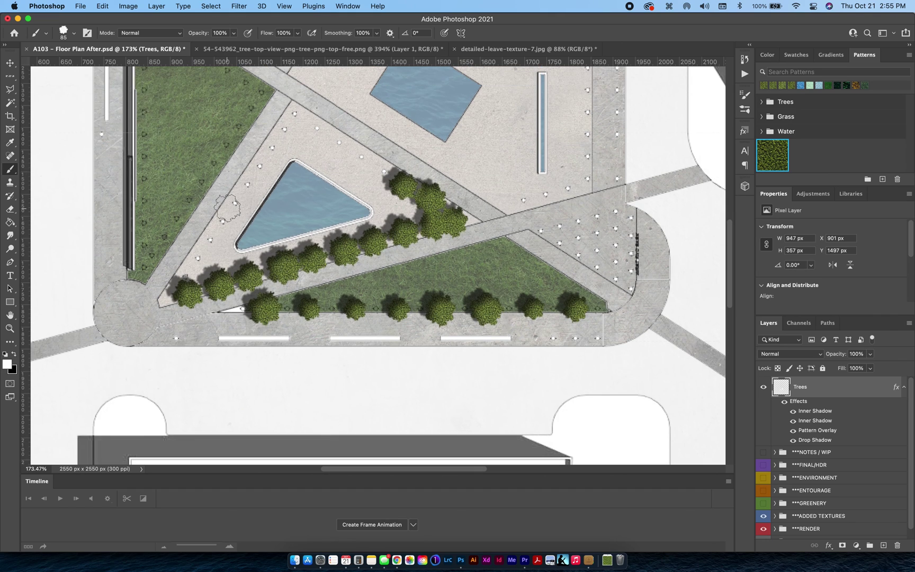
pyautogui.scroll(2, 225, 207)
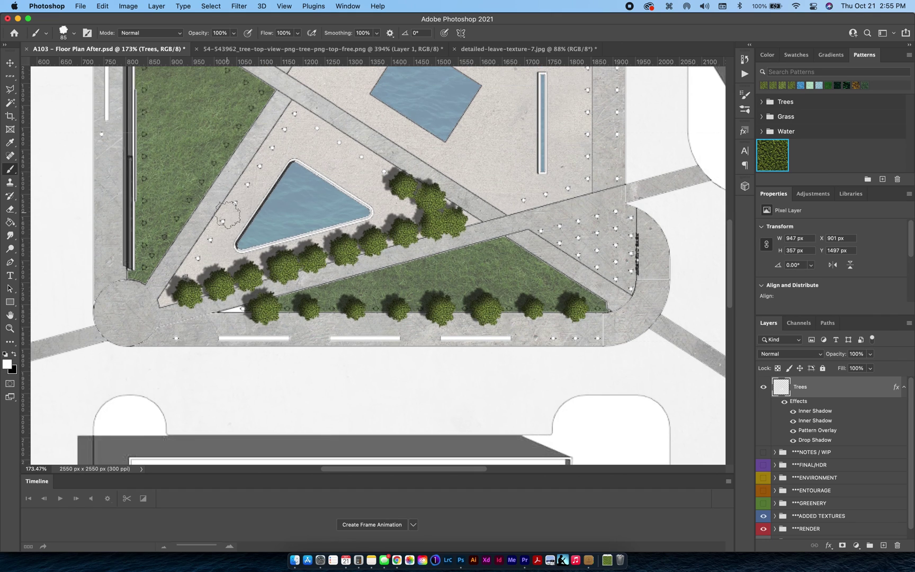
pyautogui.click(197, 258)
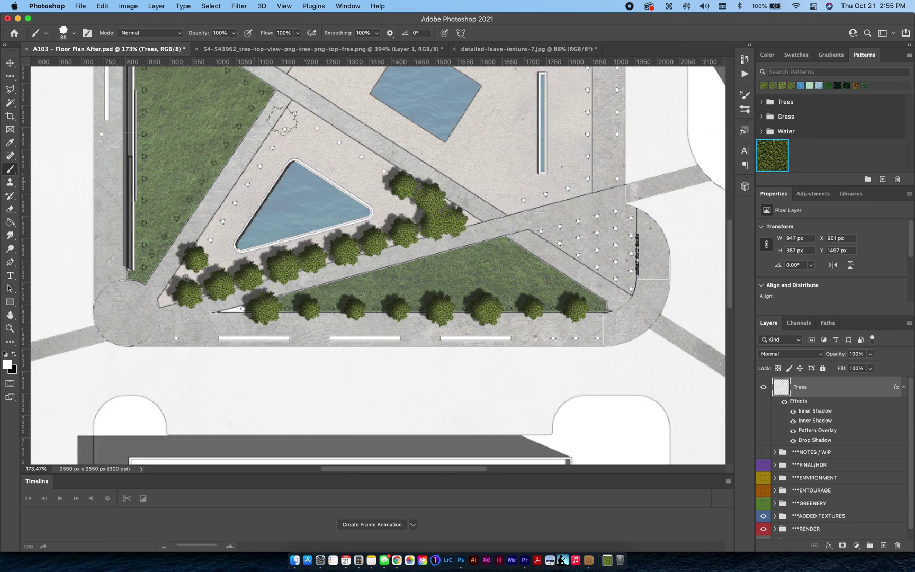
pyautogui.keyDown('shift'); pyautogui.click(293, 115); pyautogui.keyUp('shift')
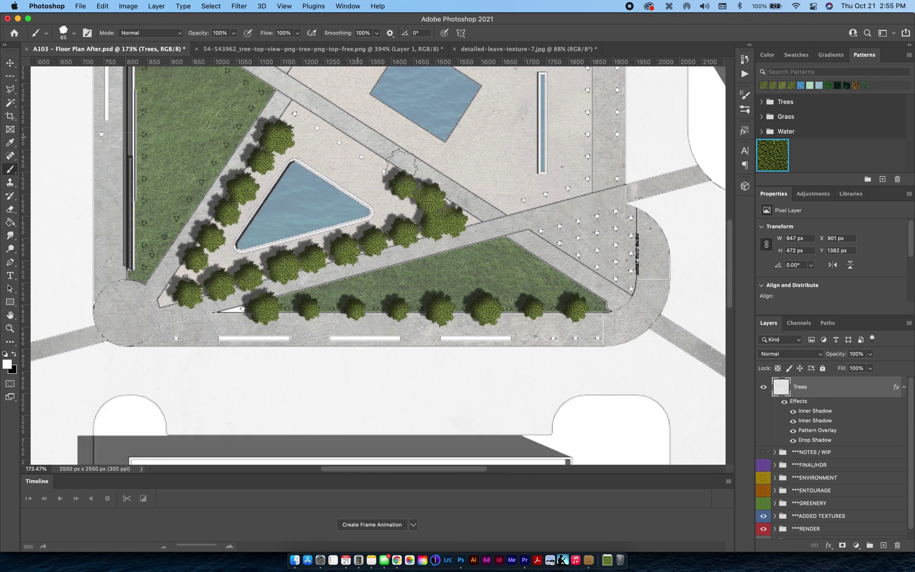